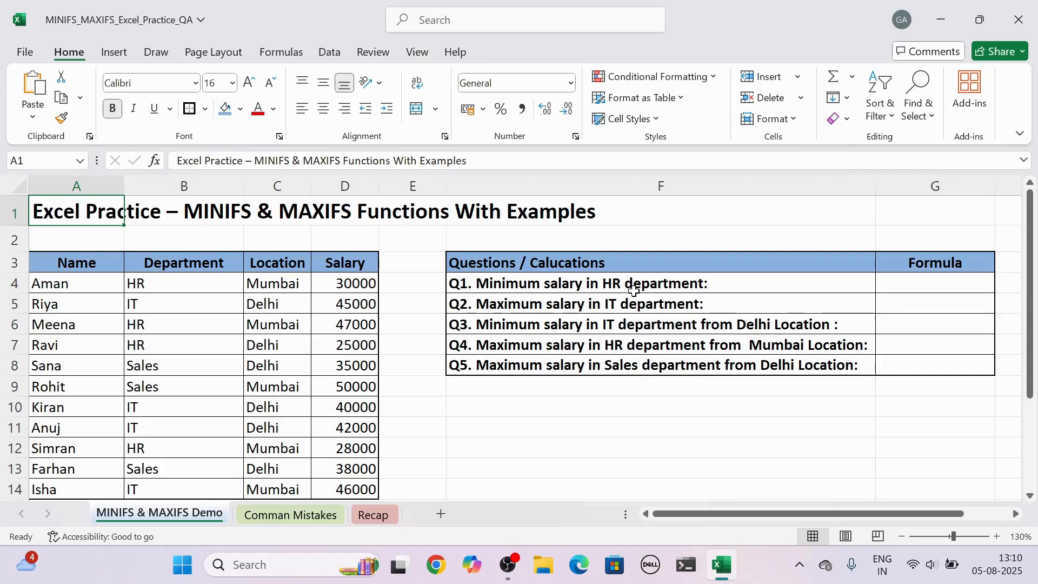
- In G4, start a MINIFS formula using the absolute salary range $D$4:$D$14 as the minimum range
left_click(922, 282)
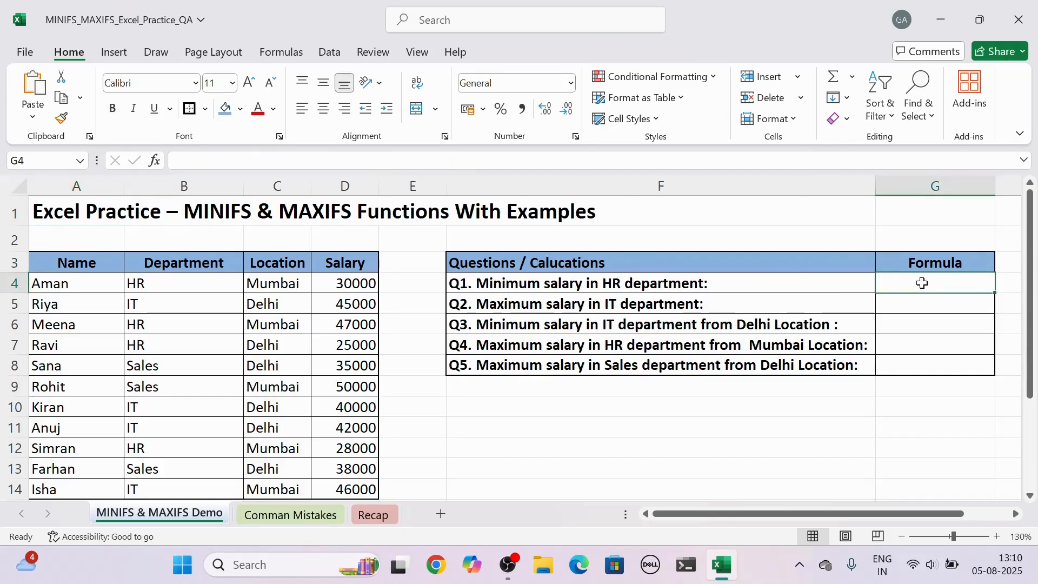
type("=minif")
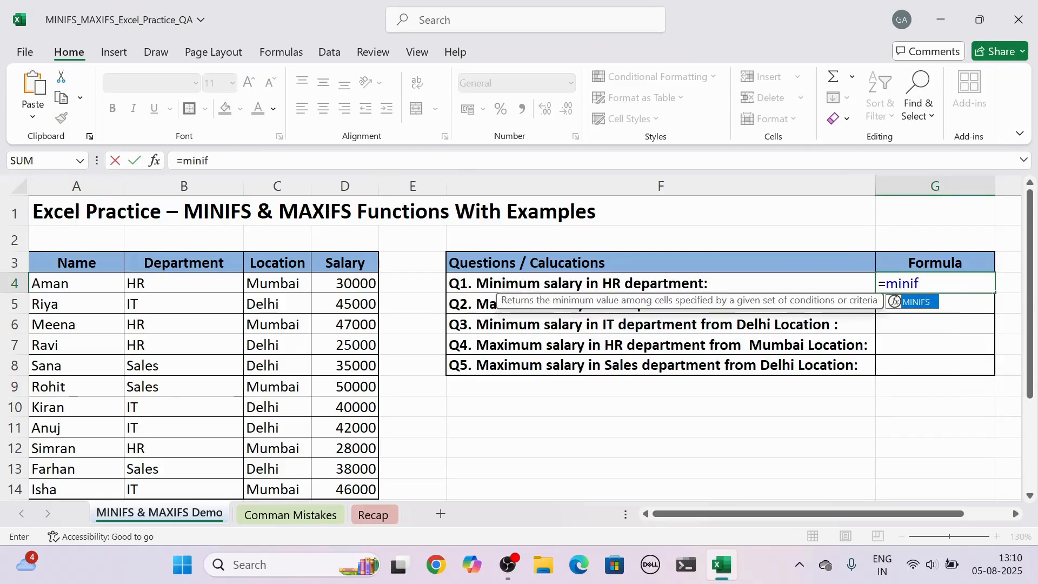
type("s")
key("Tab")
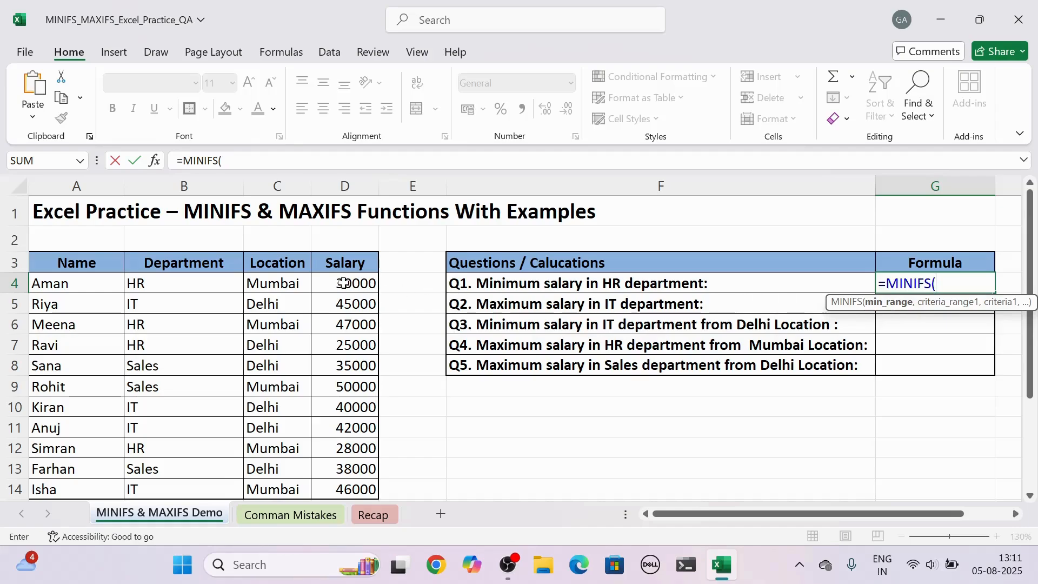
left_click_drag(350, 283, 343, 483)
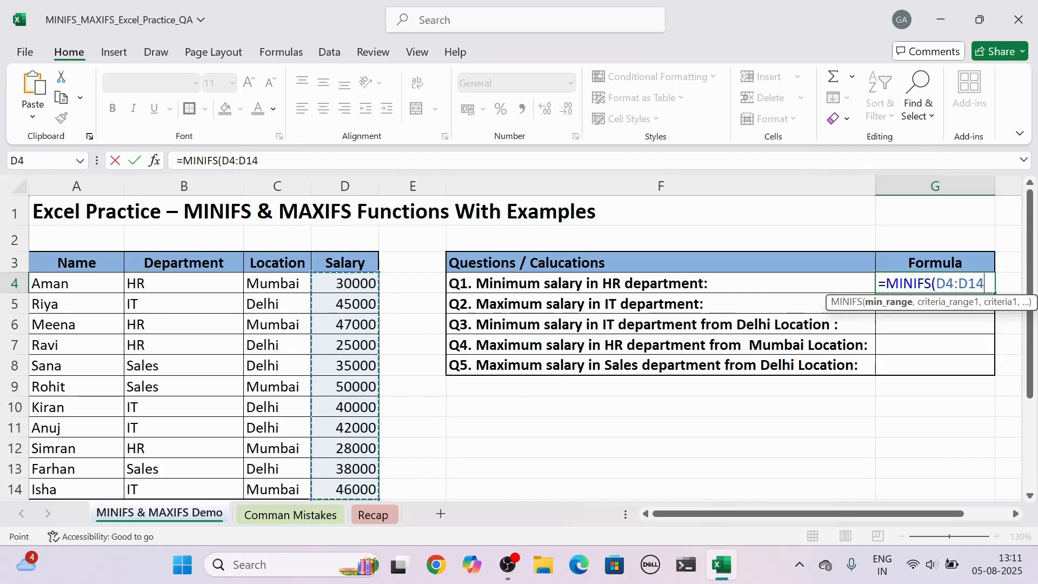
key("F4")
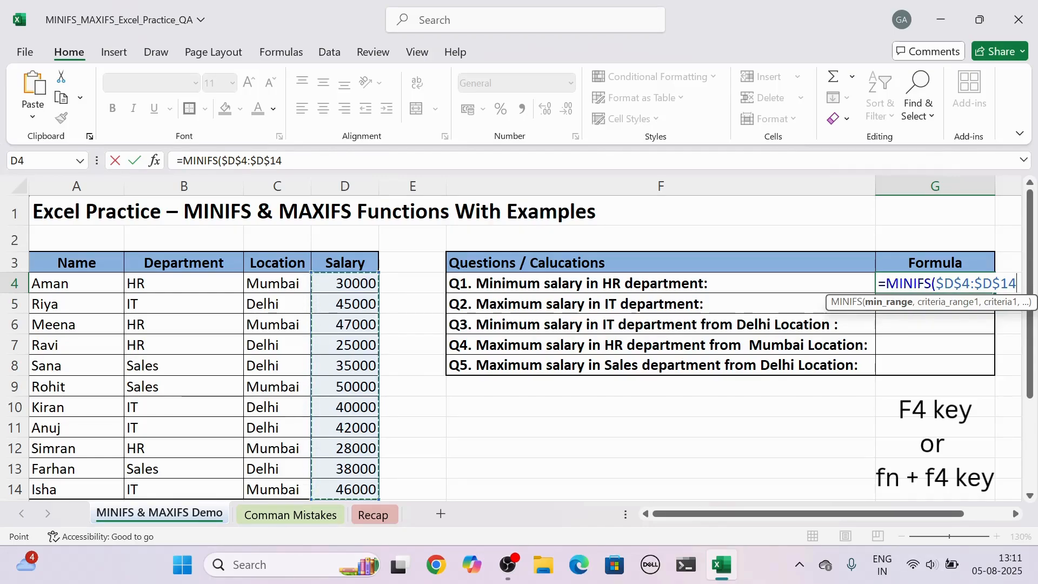
- Add the absolute department range $B$4:$B$14 with criterion "HR" and enter the formula
type(",")
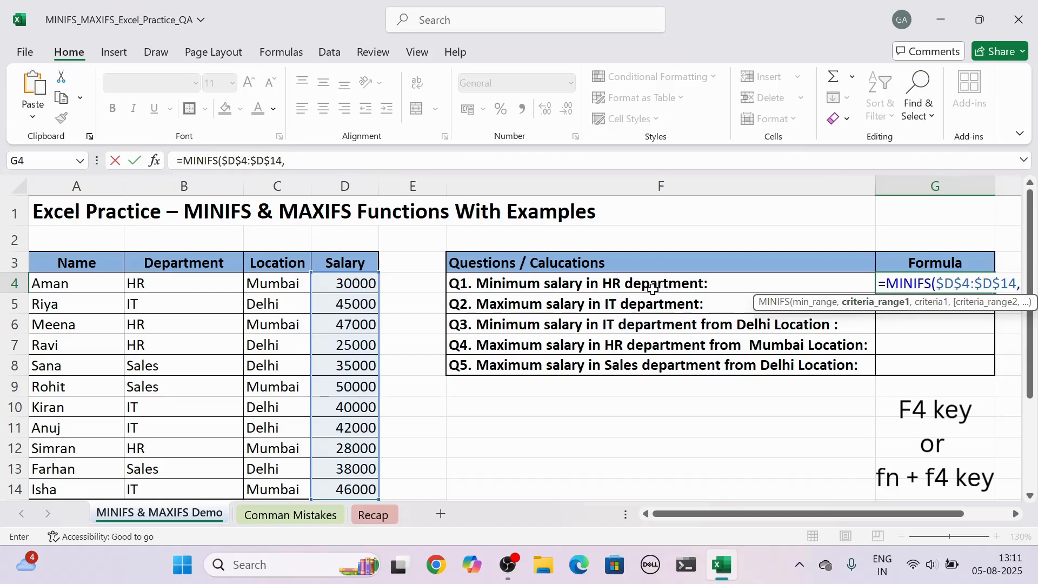
left_click_drag(195, 282, 184, 489)
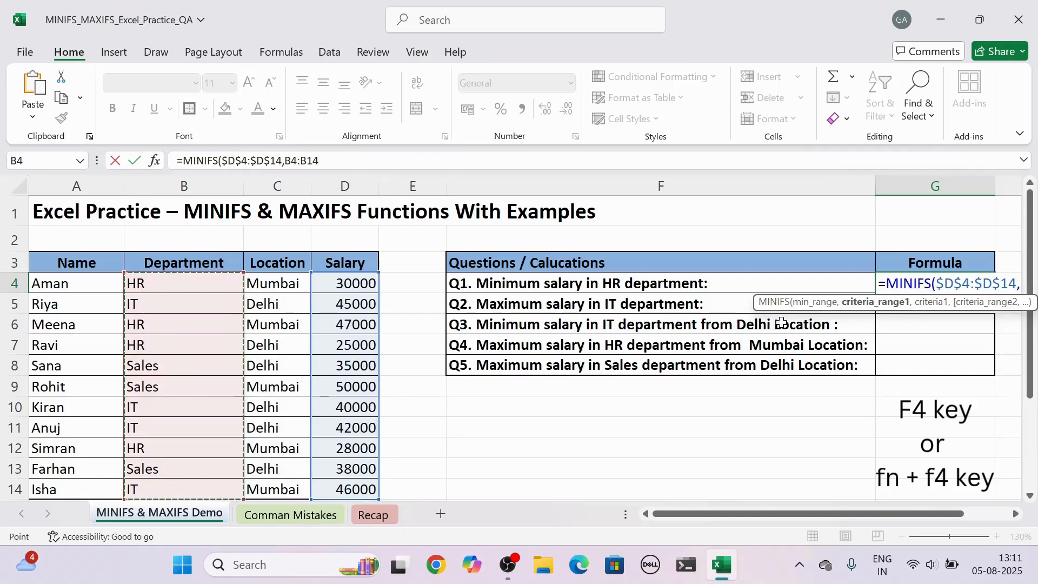
key("F4")
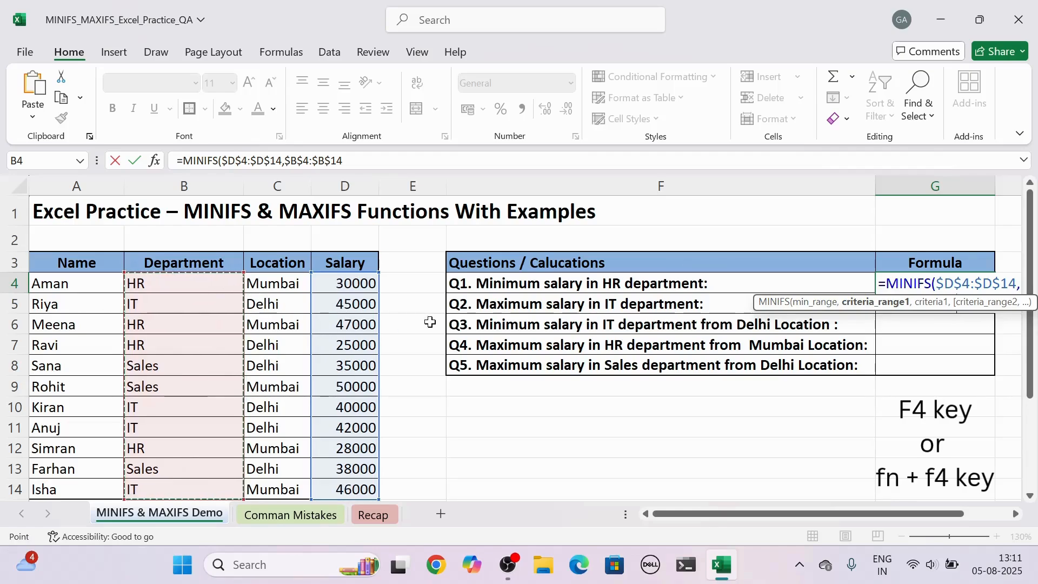
type(",")
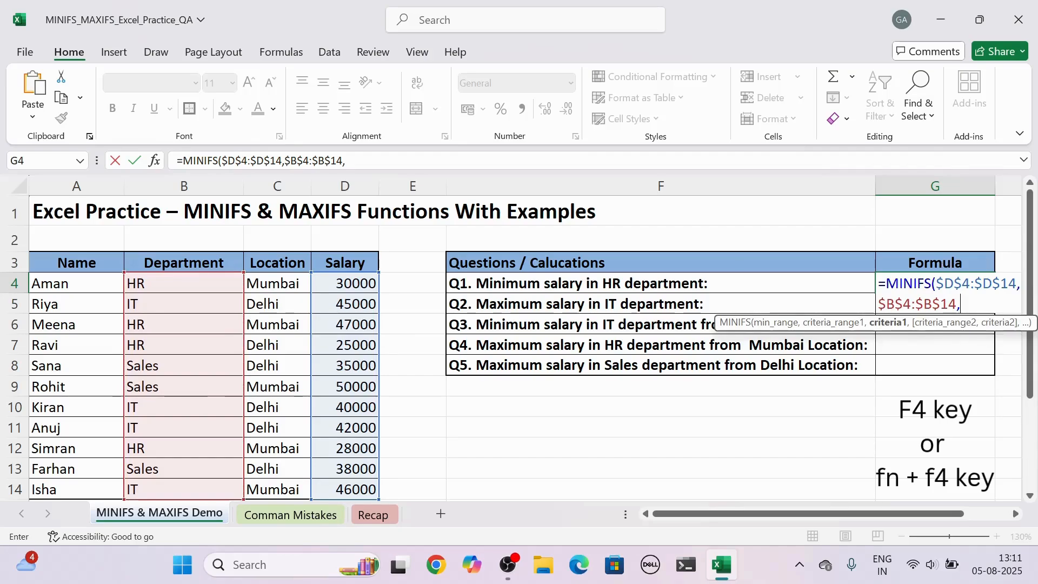
type("\"Hr")
type("R")
type("\")")
key("Return")
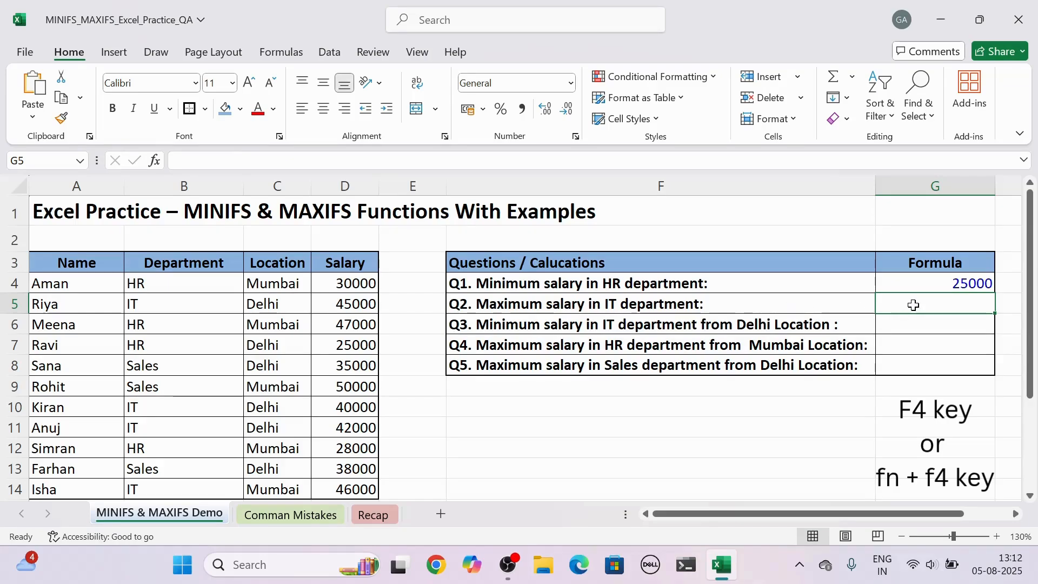
- In G5, start a MAXIFS formula using the absolute salary range $D$4:$D$14 as the maximum range
type("=maxi")
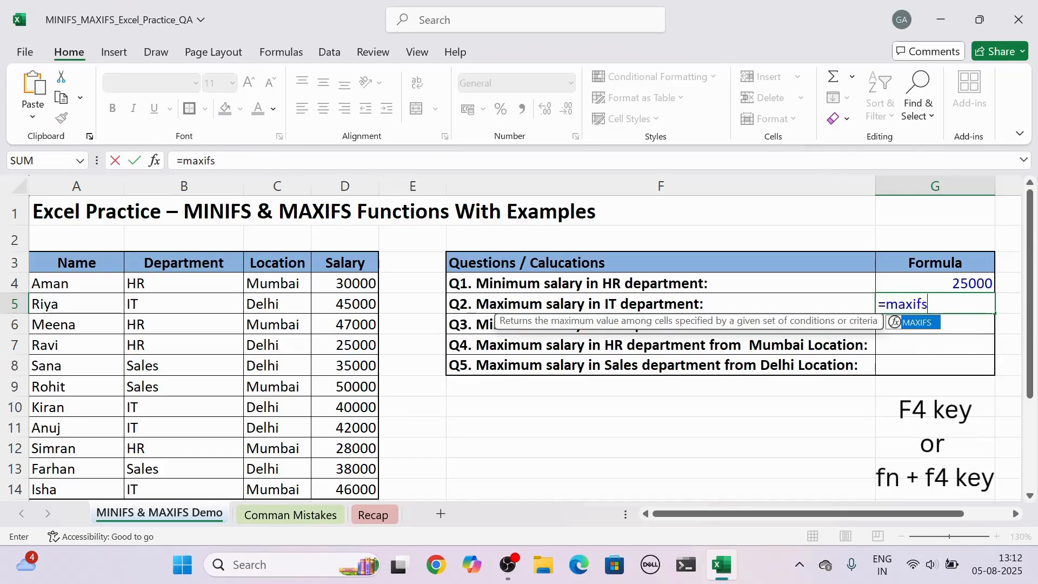
type("fs")
key("Tab")
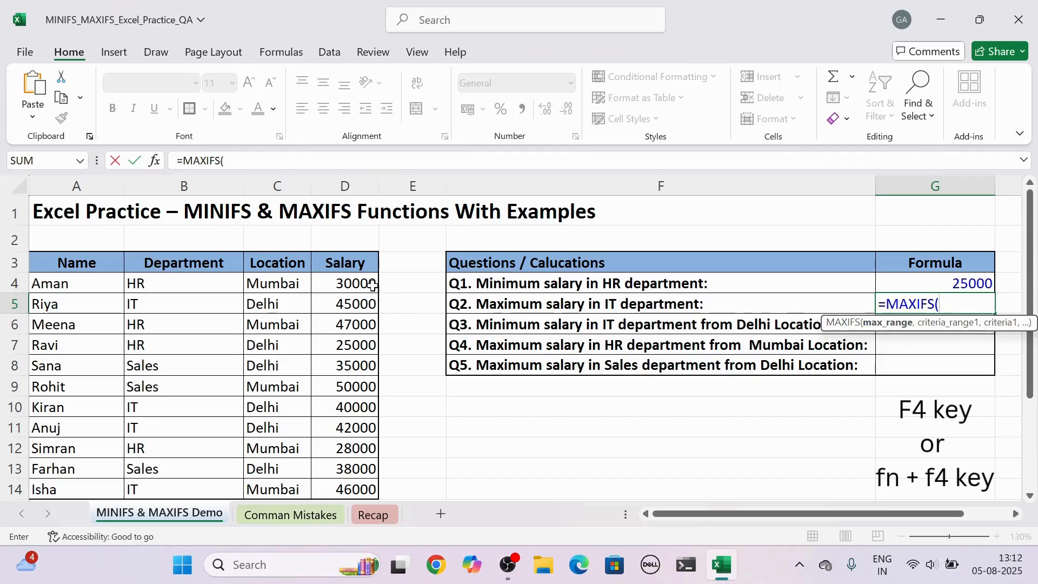
left_click_drag(371, 285, 343, 486)
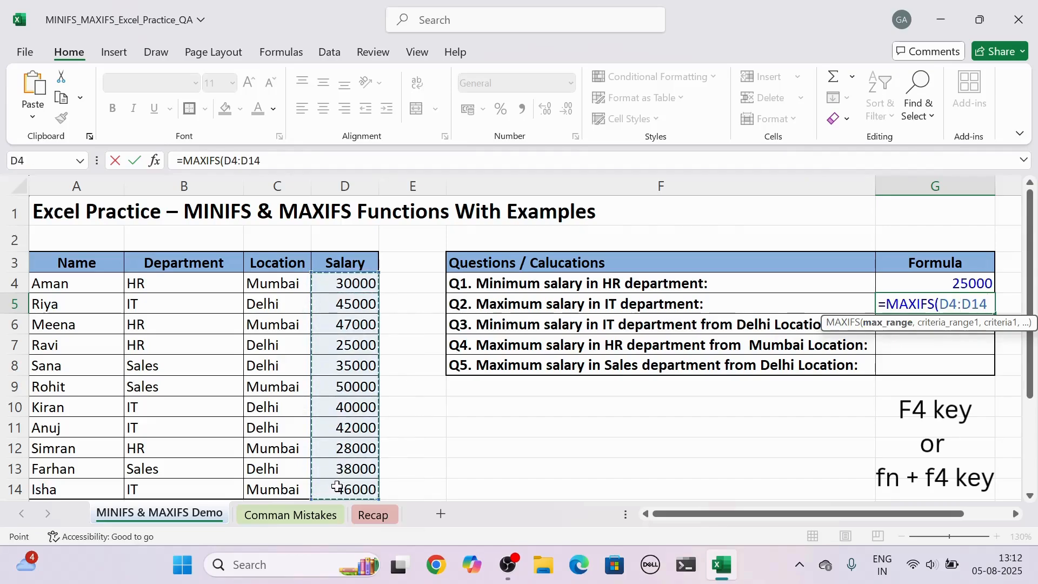
key("F4")
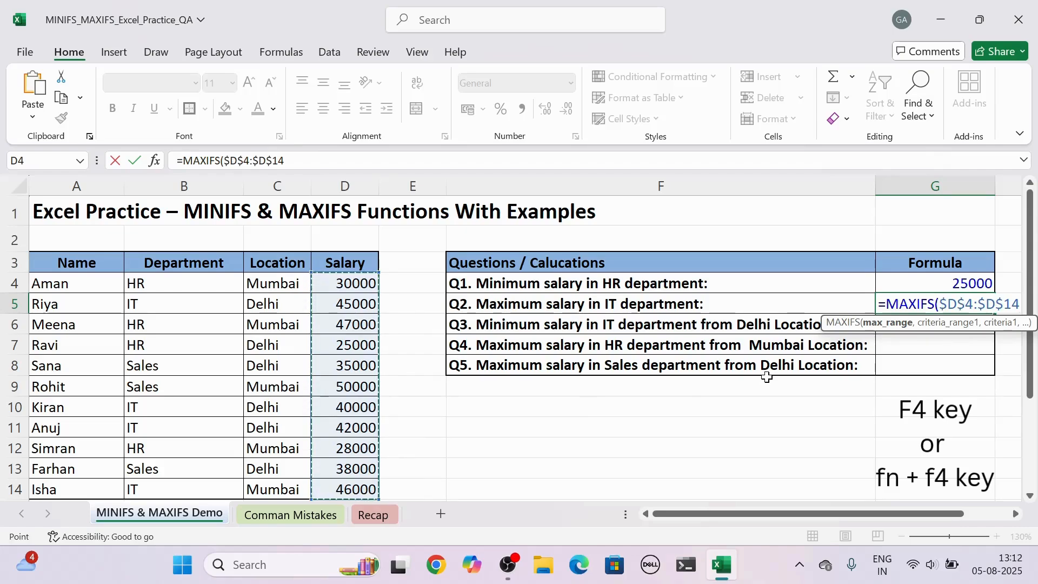
- Add the absolute department range $B$4:$B$14 with criterion "IT" and enter the formula
type(",")
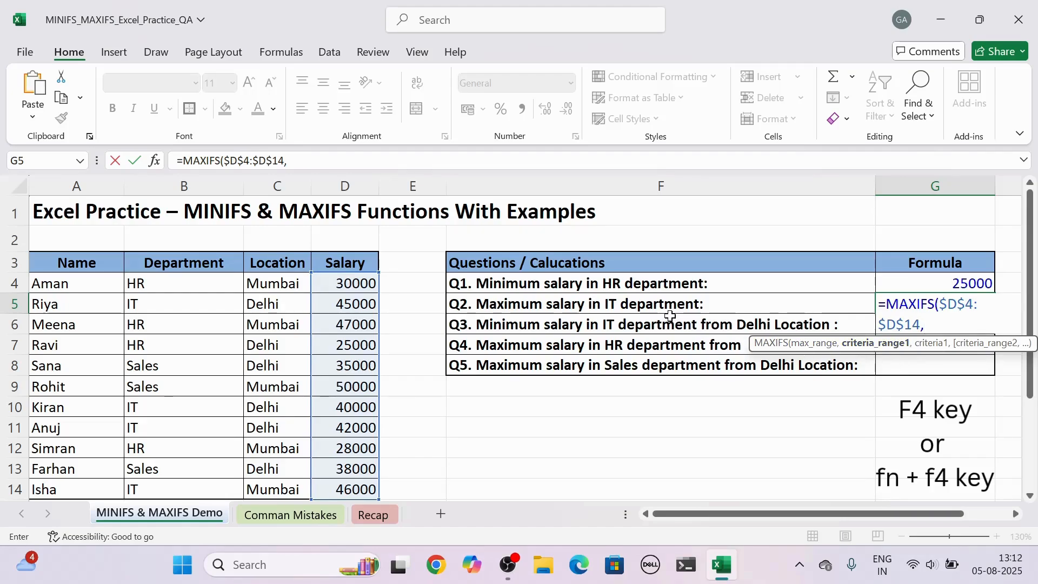
left_click_drag(229, 277, 181, 486)
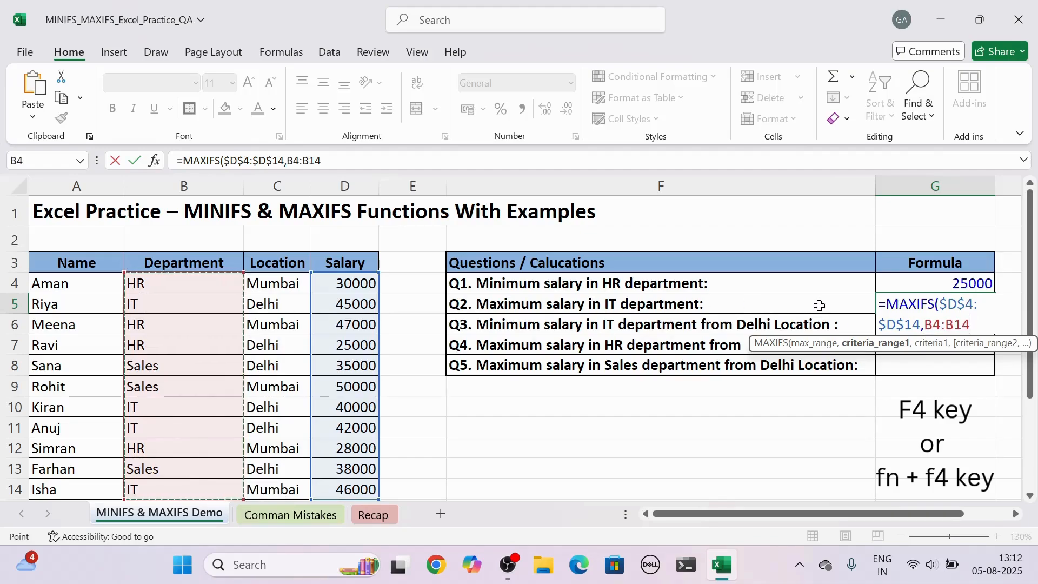
key("F4")
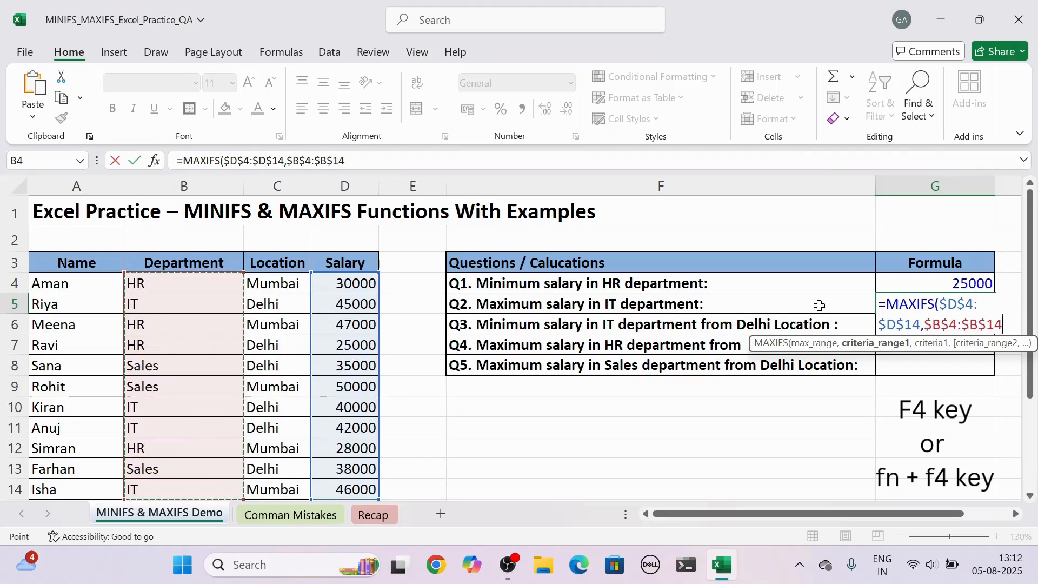
type(",")
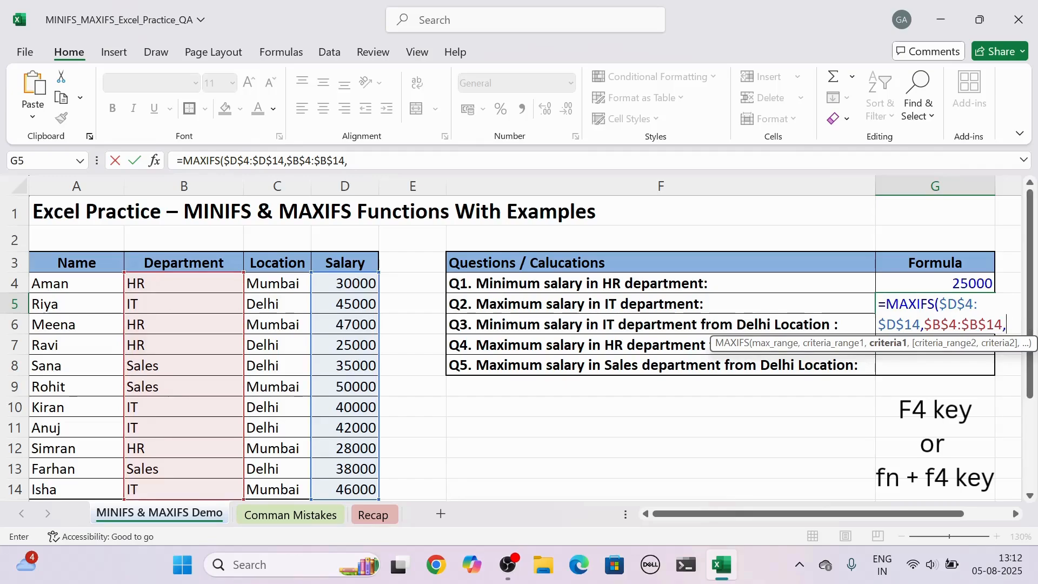
type("\"IT")
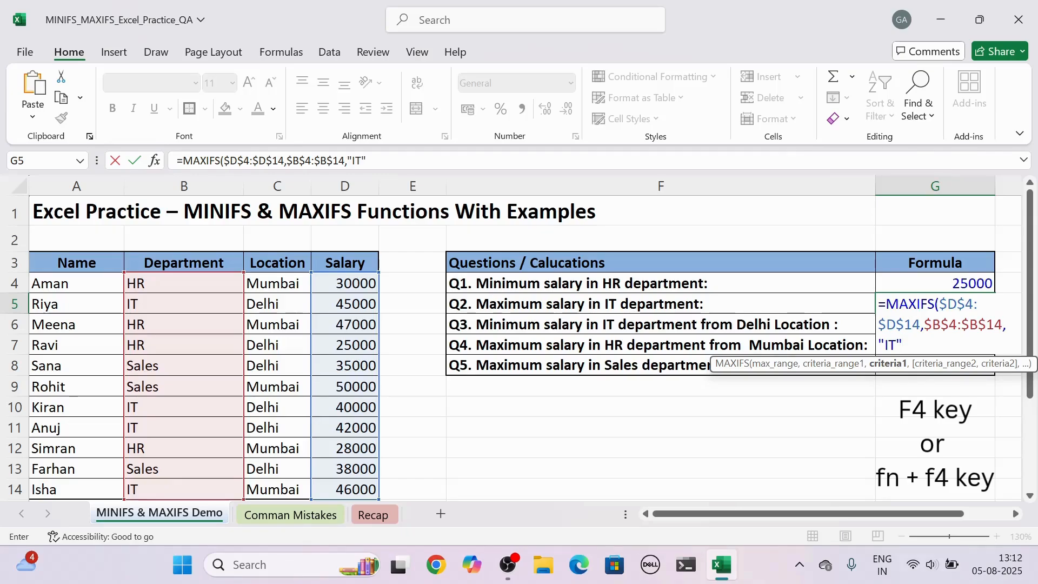
type("\")")
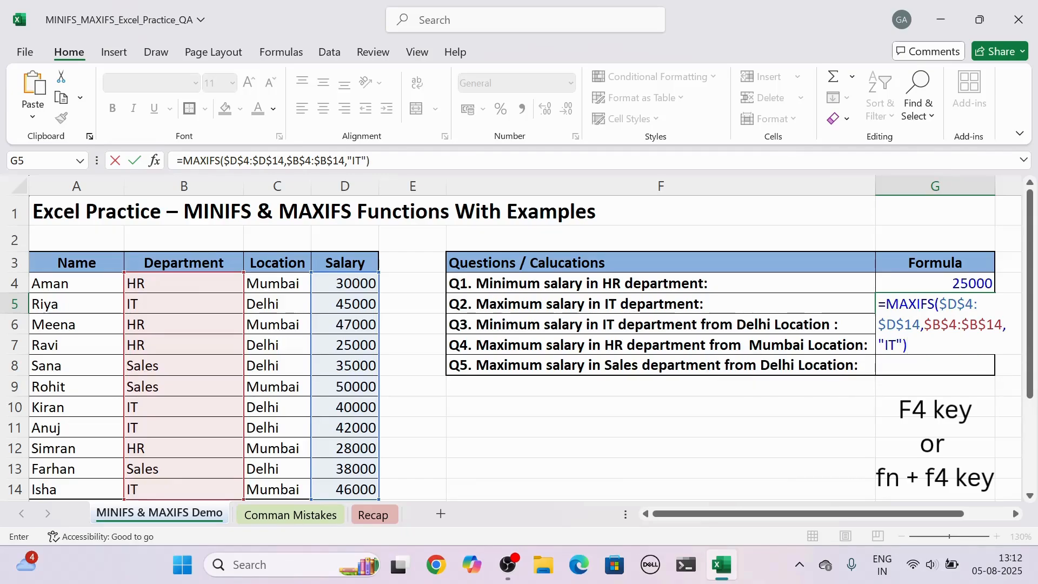
key("Return")
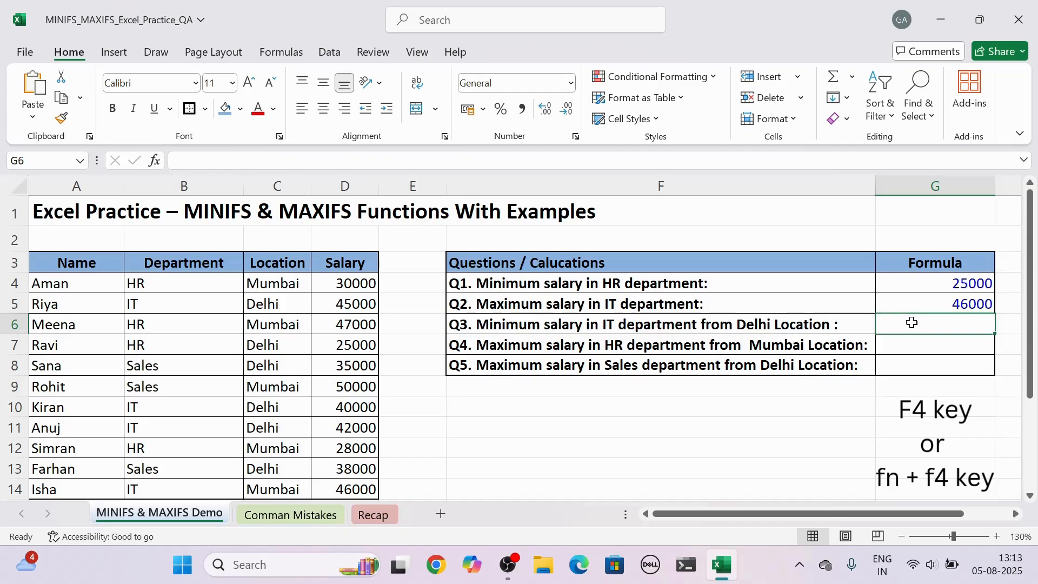
- In G6, start a MINIFS formula using the absolute salary range $D$4:$D$14 as the minimum range
type("=")
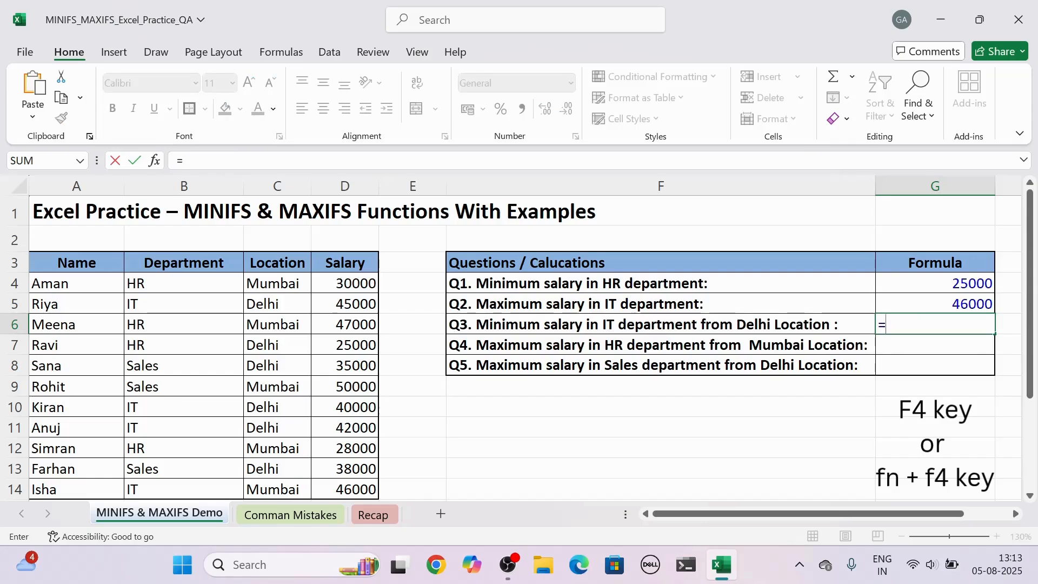
type("minifs")
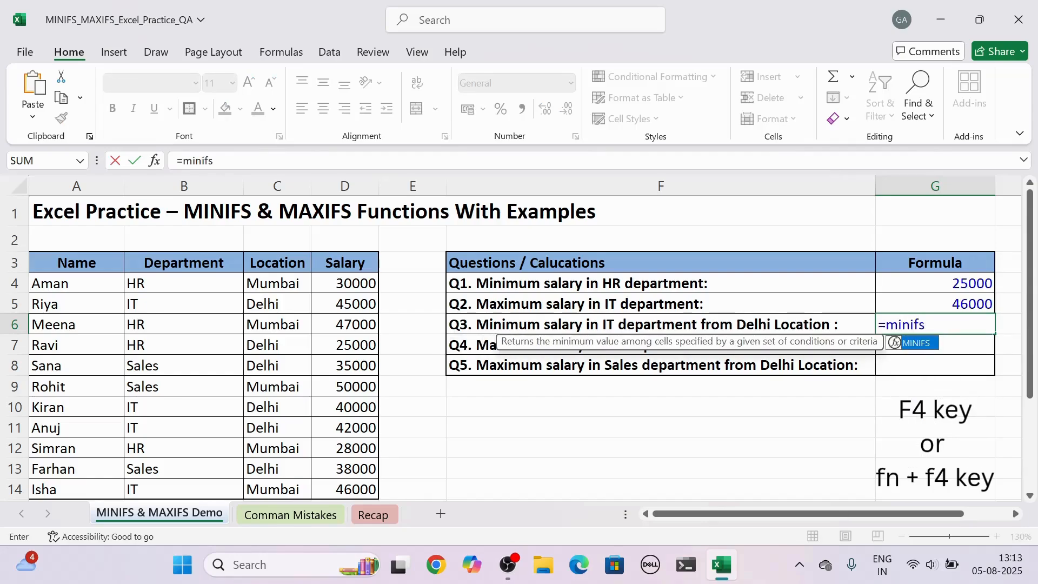
key("Tab")
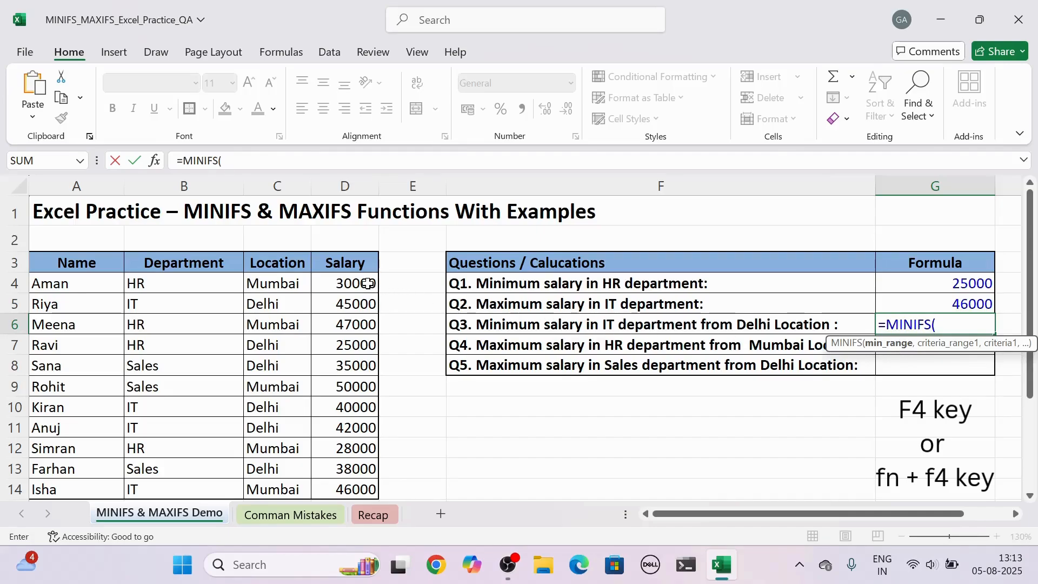
left_click_drag(369, 284, 374, 490)
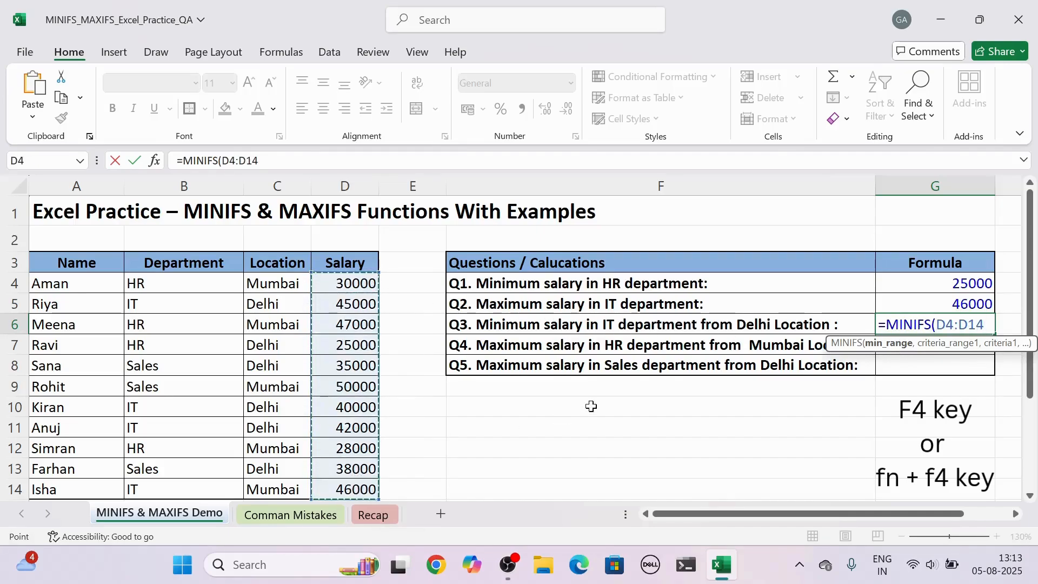
key("F4")
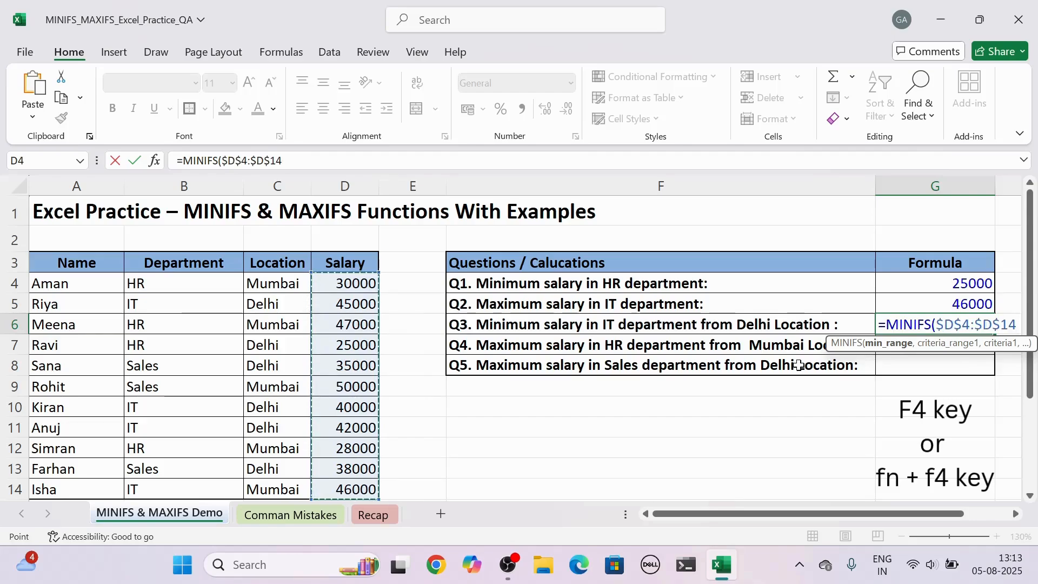
- Add the absolute department range $B$4:$B$14 as the first criteria range with criterion "IT"
type(",")
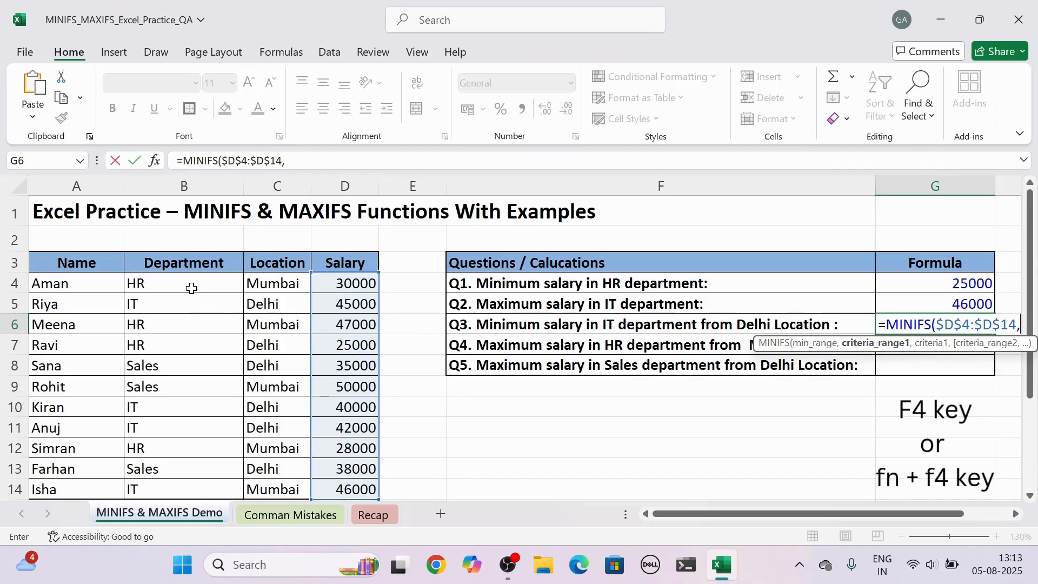
left_click_drag(192, 288, 189, 500)
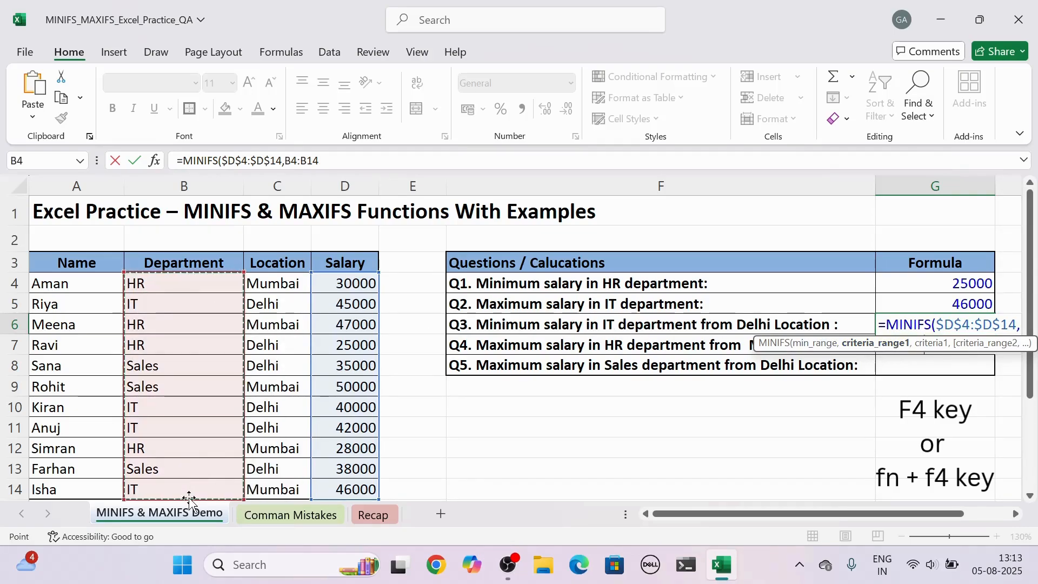
key("F4")
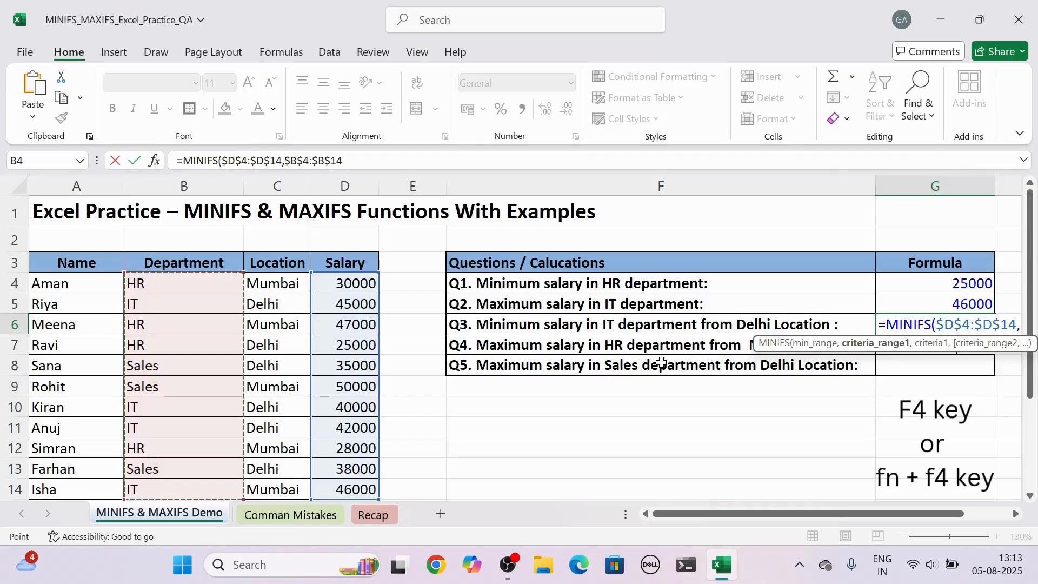
type(",\"IT")
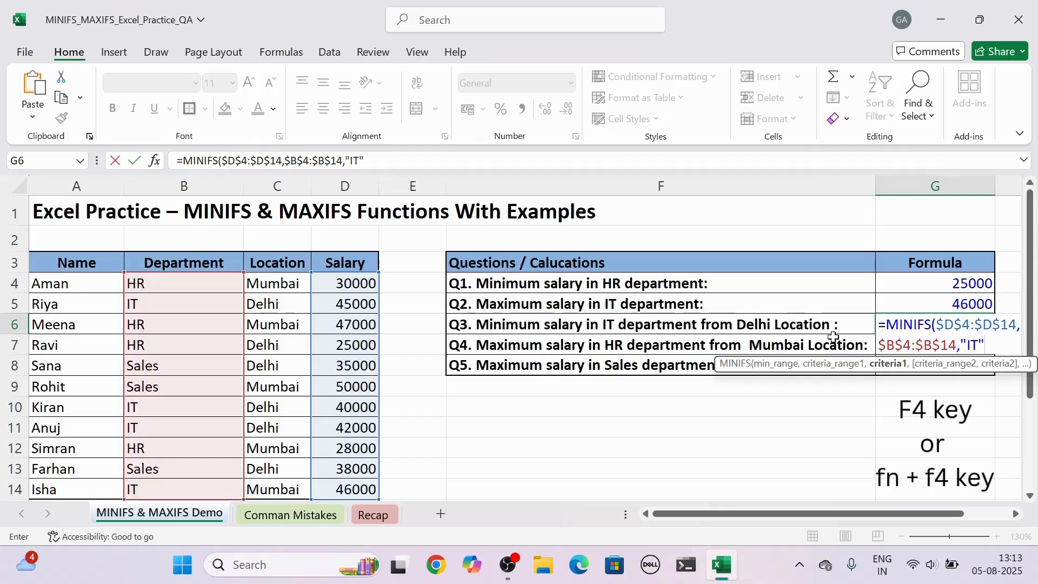
type("\",")
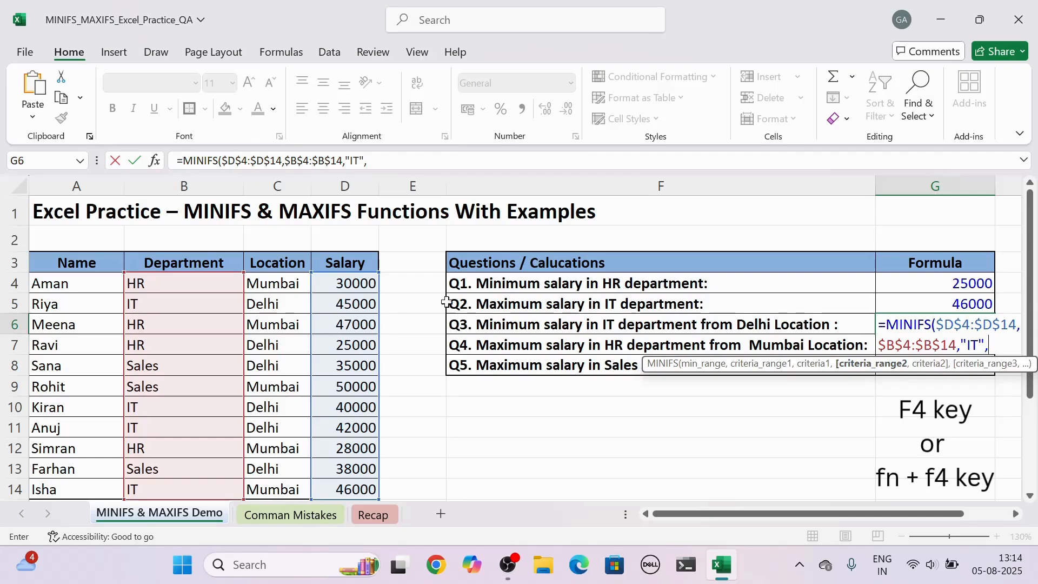
- Add the absolute location range $C$4:$C$14 with criterion "Delhi" and enter the formula
left_click_drag(280, 284, 273, 494)
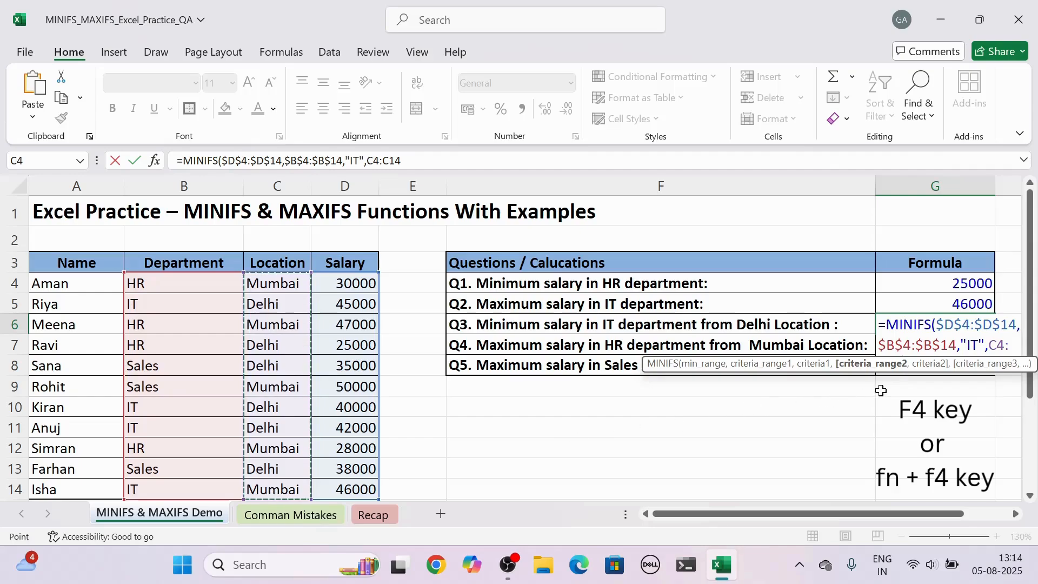
key("F4")
type(",")
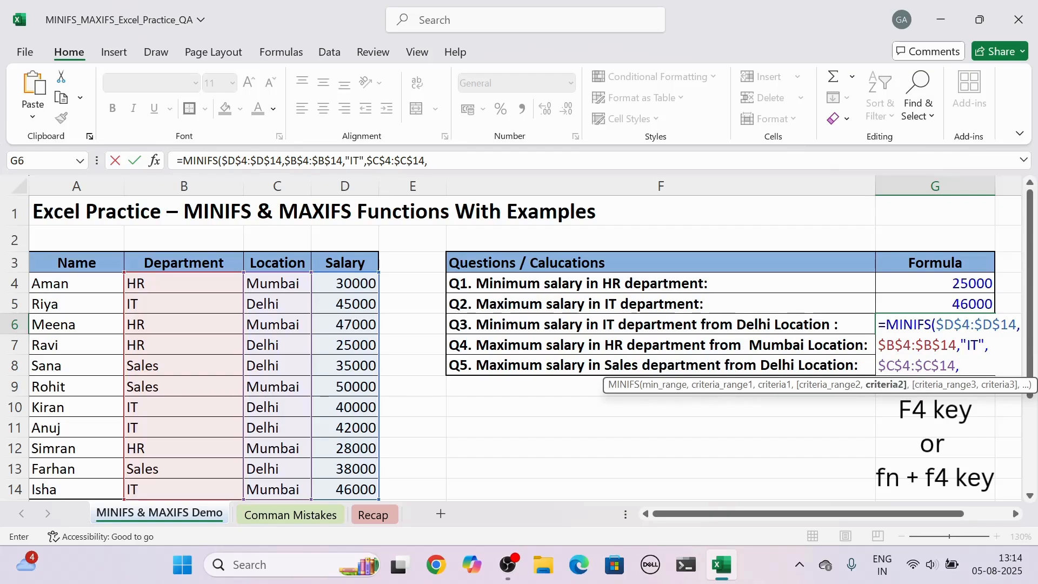
type("\"Delhi\")")
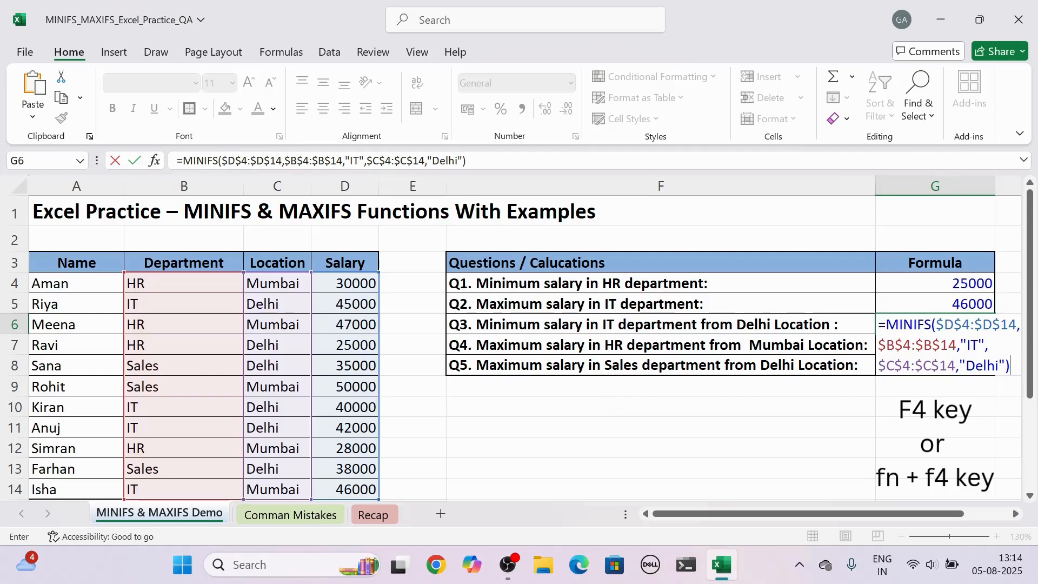
key("Return")
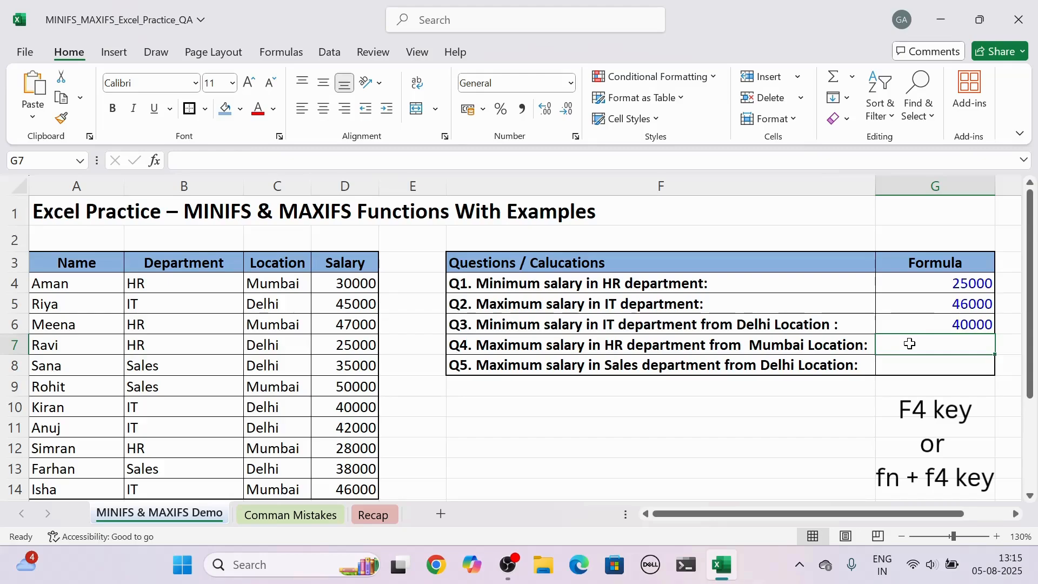
- In G7, start a MAXIFS formula using the absolute salary range $D$4:$D$14 as the maximum range
type("=ma")
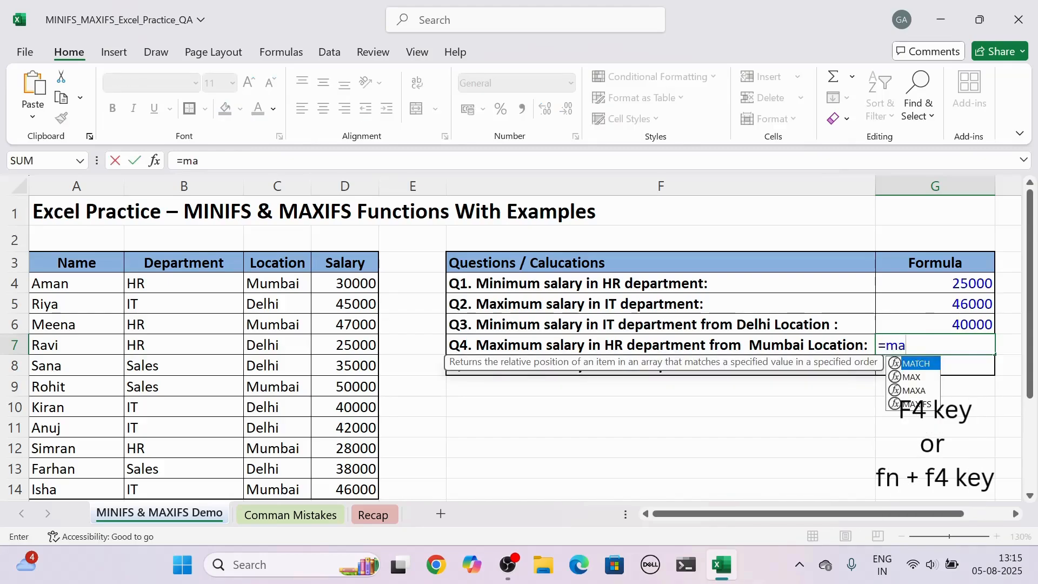
type("xifs")
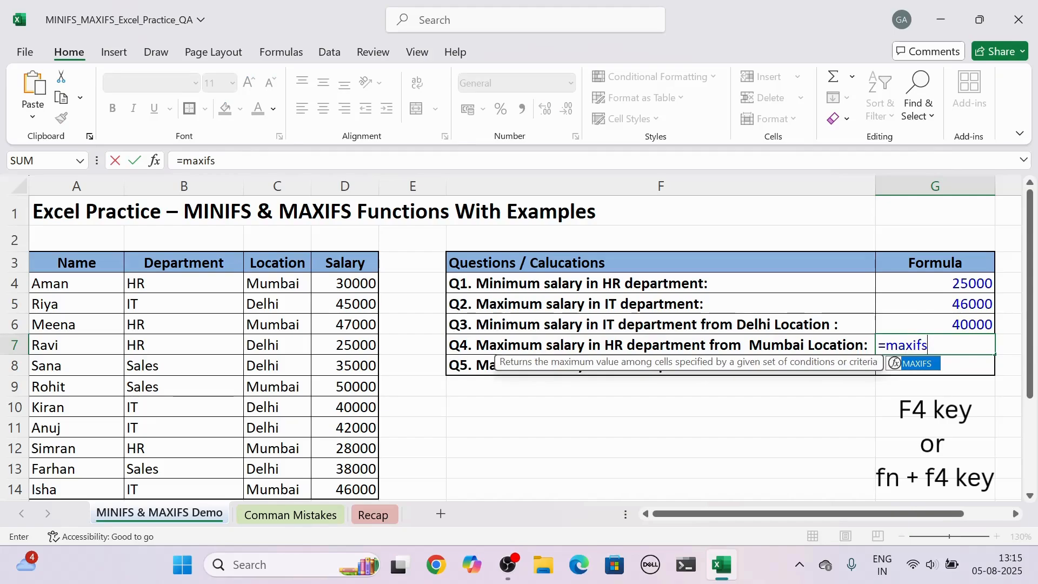
key("Tab")
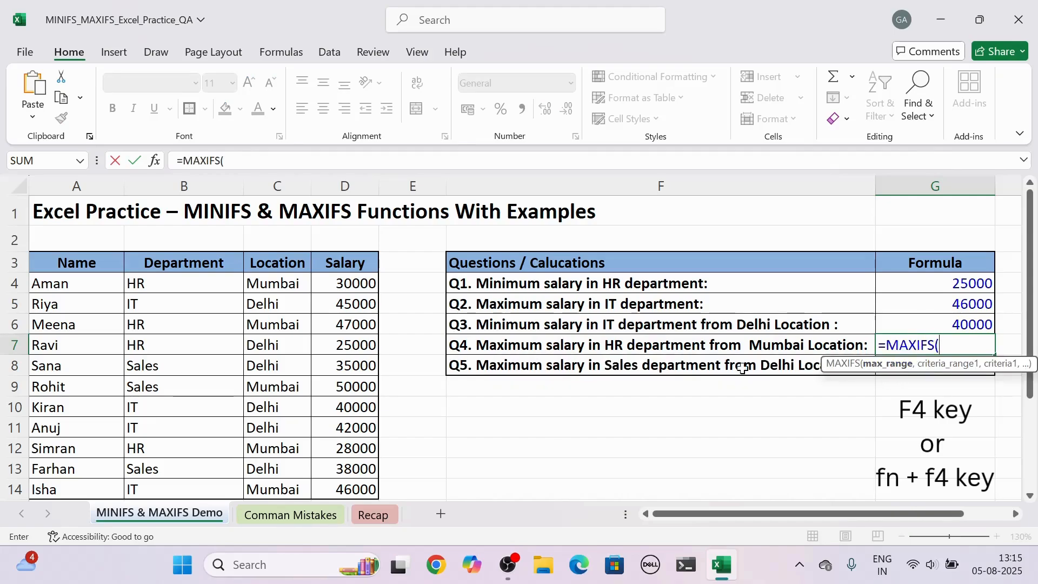
left_click(331, 280)
left_click_drag(331, 303, 336, 487)
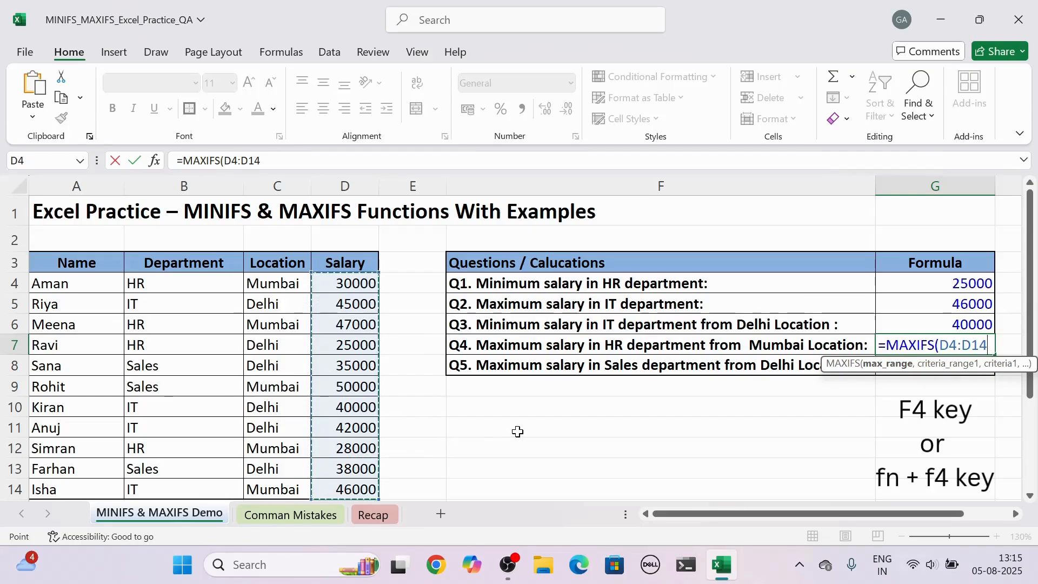
key("F4")
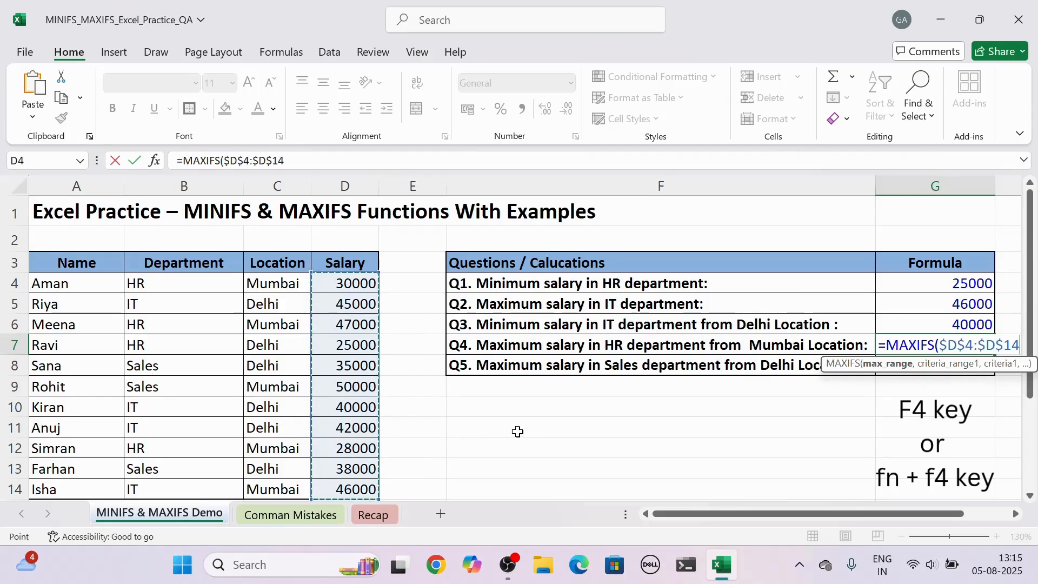
- Add the absolute department range $B$4:$B$14 as the first criteria range with criterion "HR"
type(",")
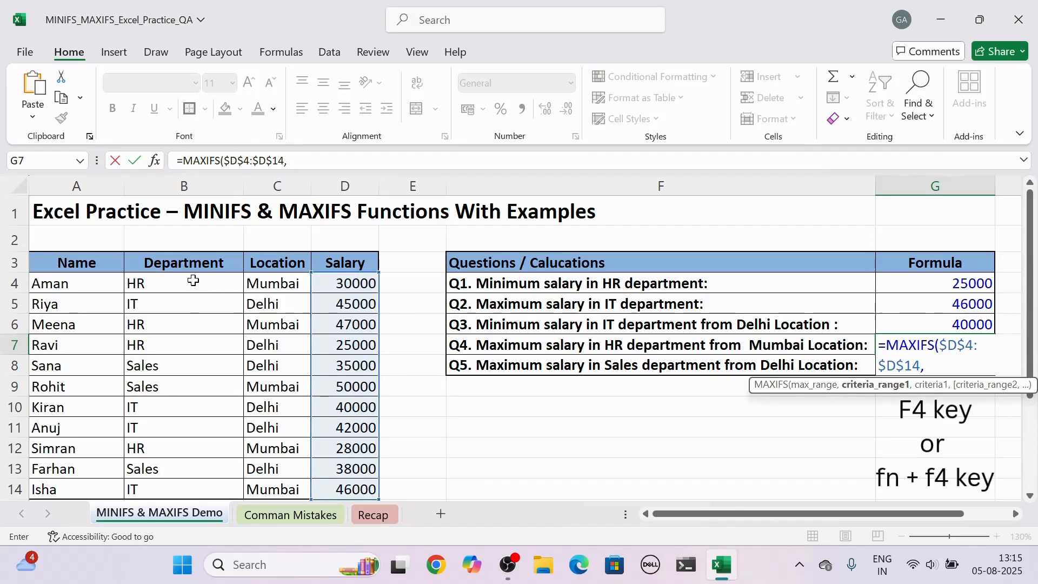
left_click_drag(193, 280, 171, 486)
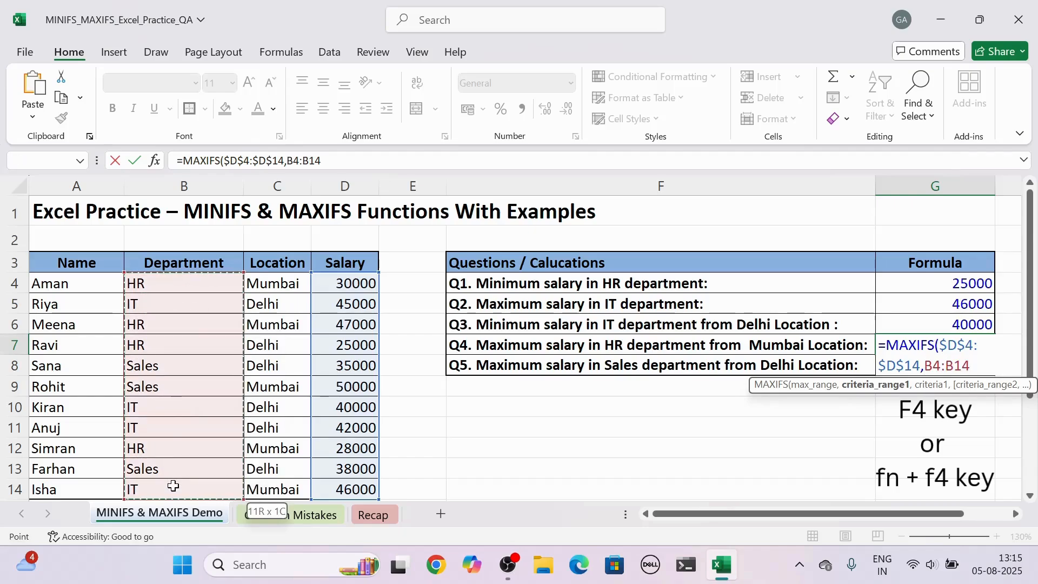
key("F4")
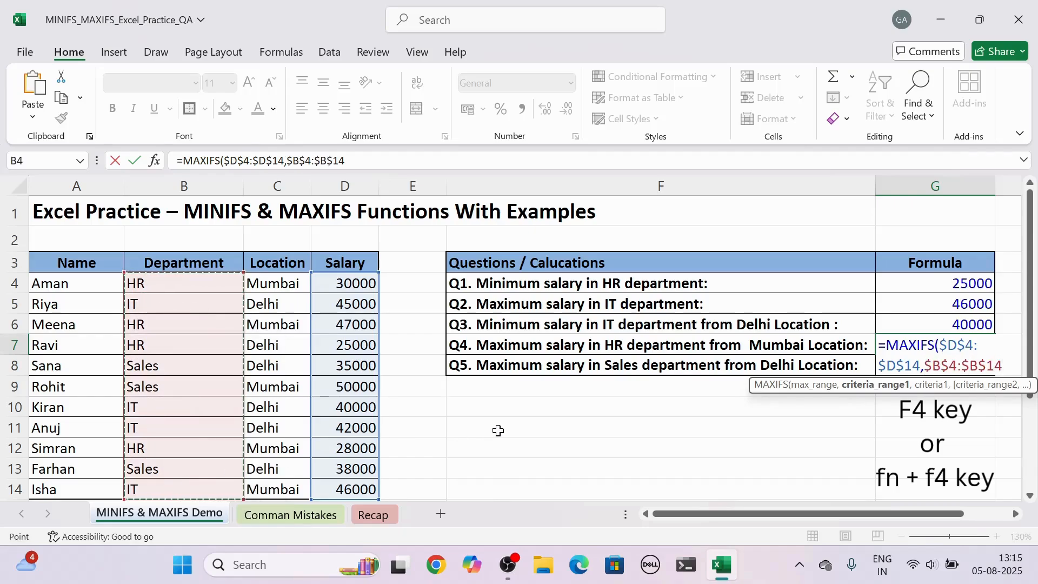
type(",")
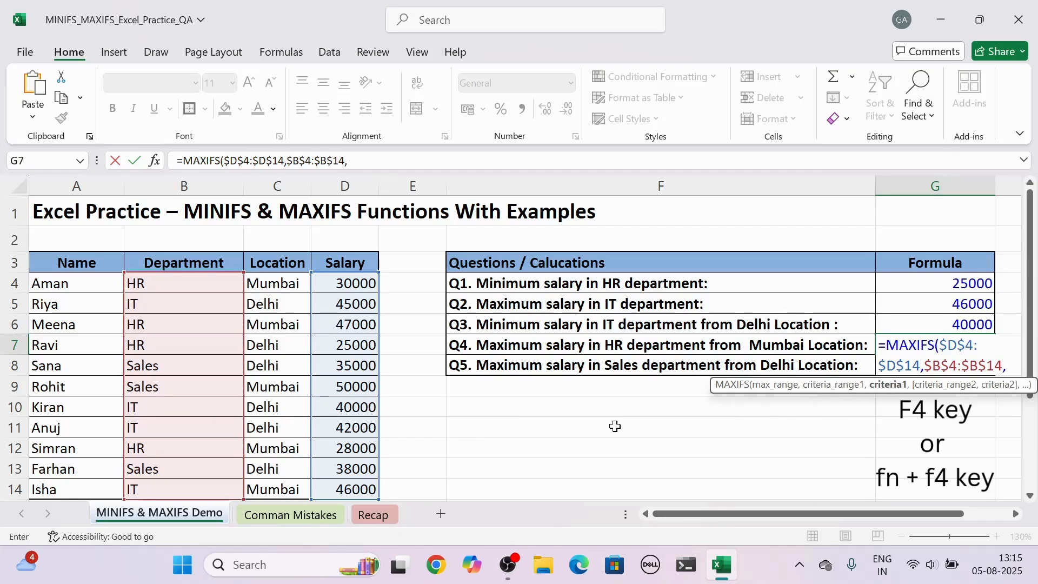
type("\"")
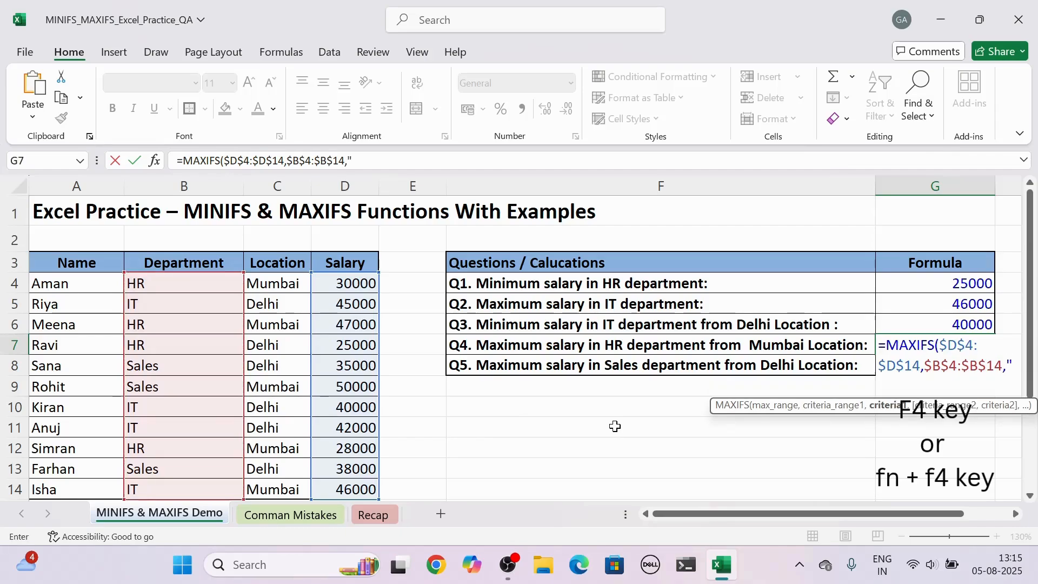
type("HR\",")
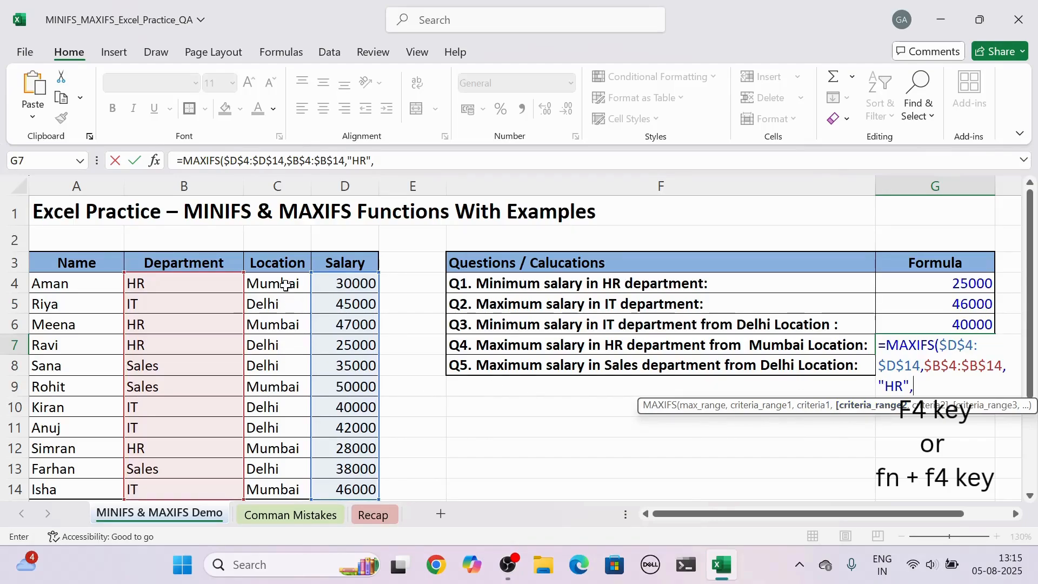
- Add the absolute location range $C$4:$C$14 with criterion "Mumbai" and enter the formula
left_click_drag(281, 284, 274, 488)
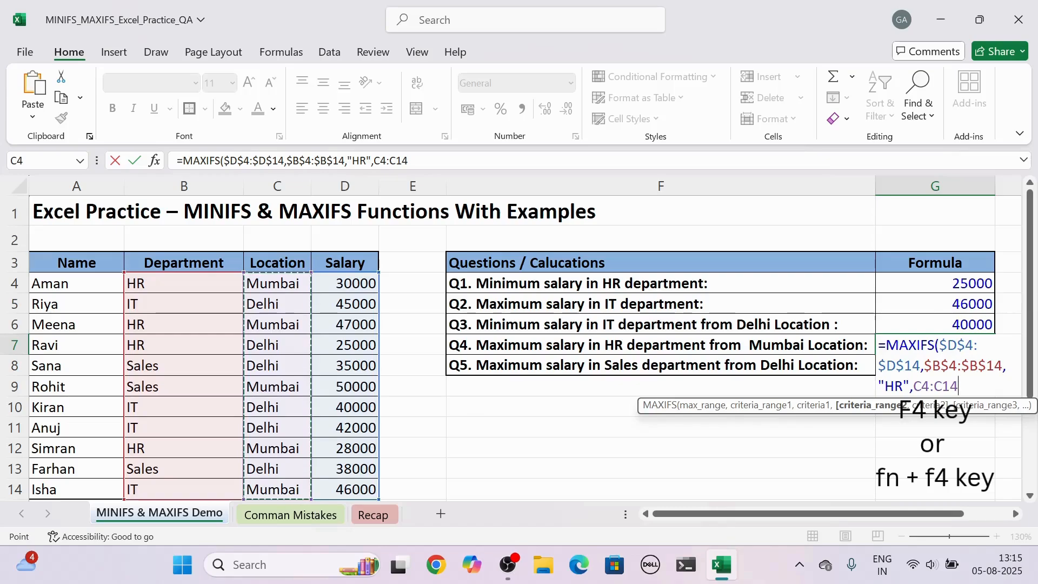
key("F4")
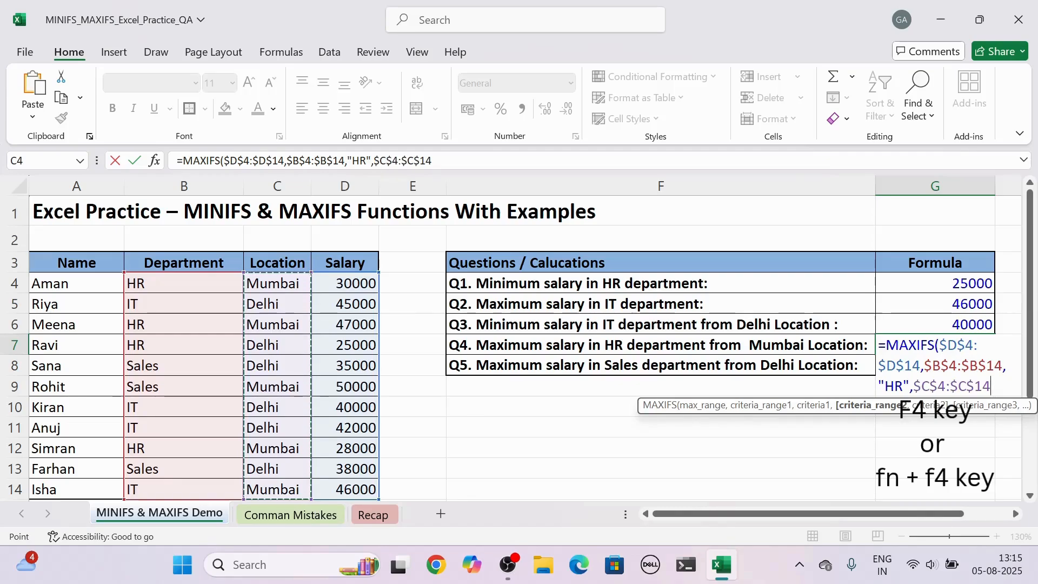
type(",")
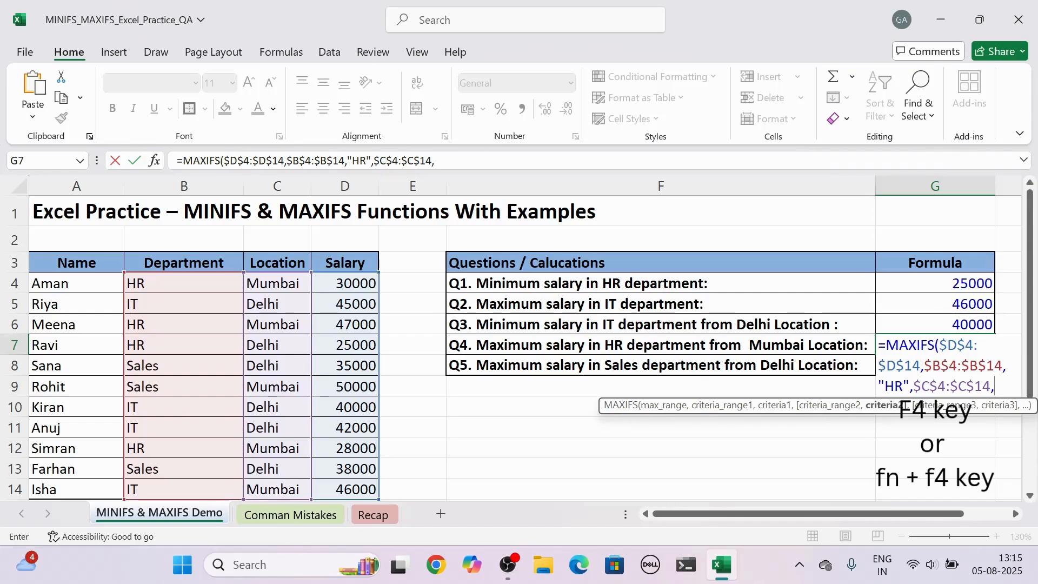
type("\"Mu")
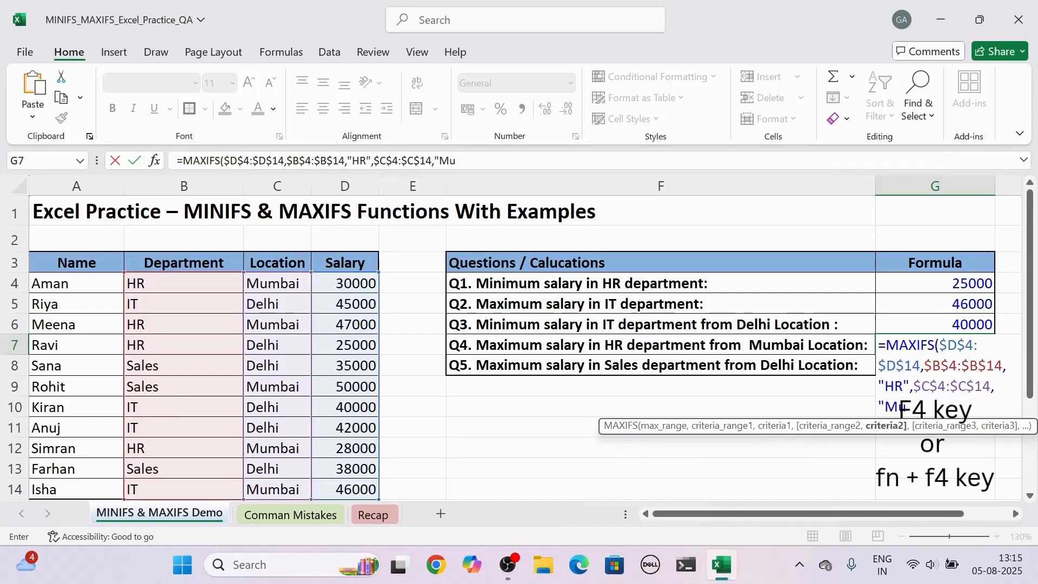
type("mbai\")")
key("Return")
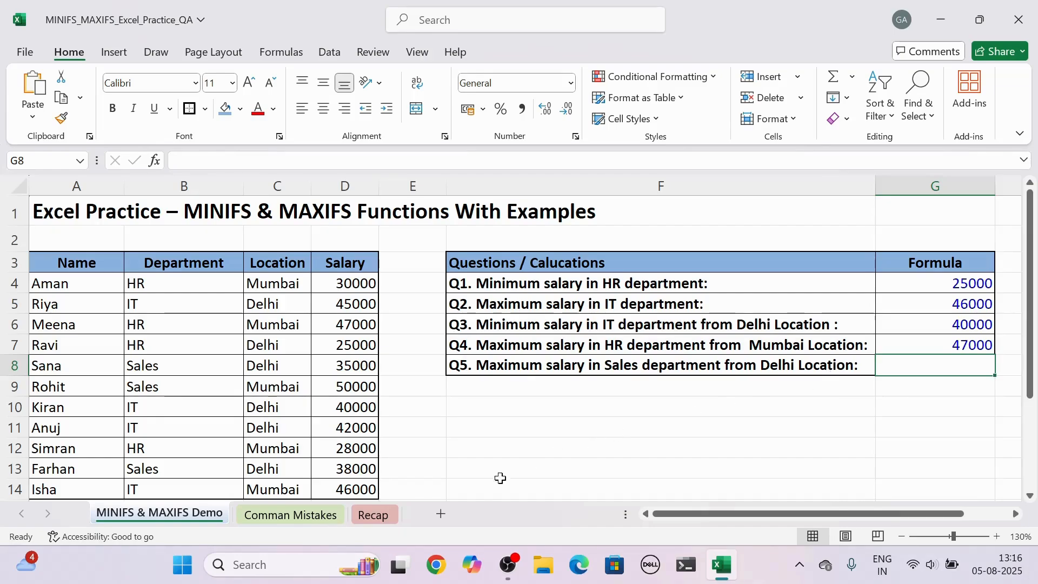
- Open the Comman Mistakes sheet and then the Recap sheet to review them
left_click(310, 518)
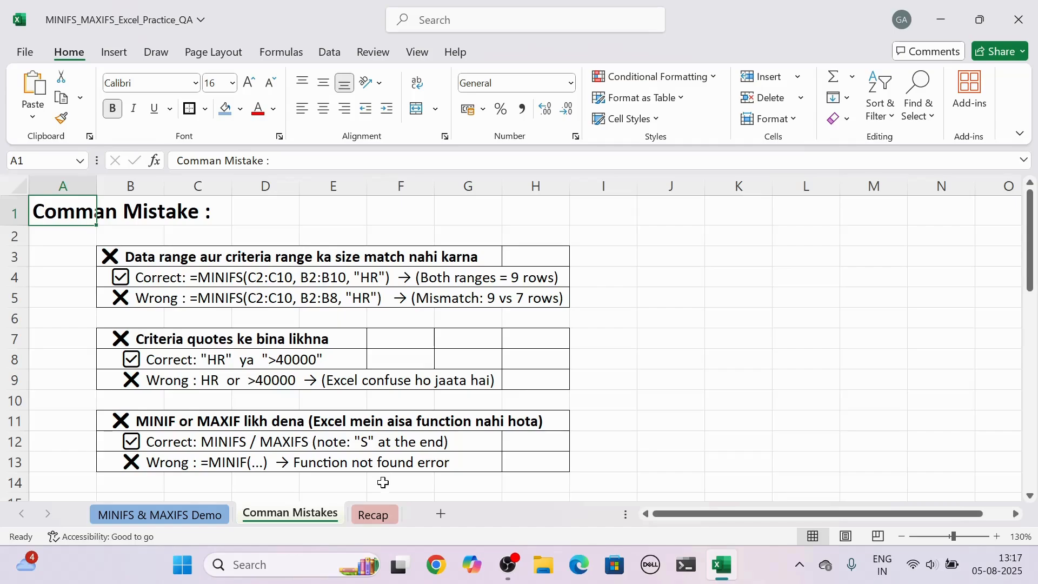
left_click(375, 514)
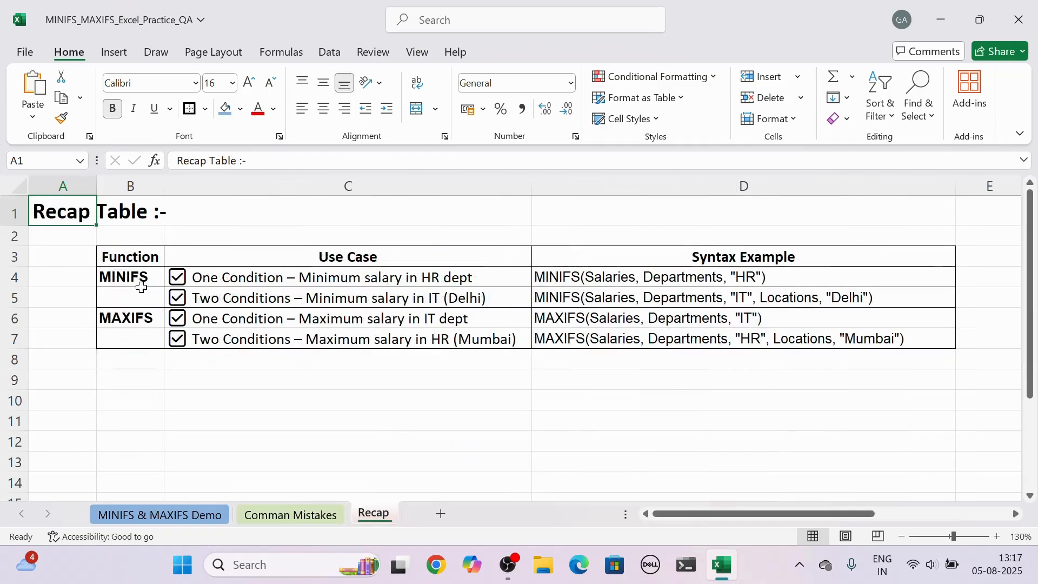